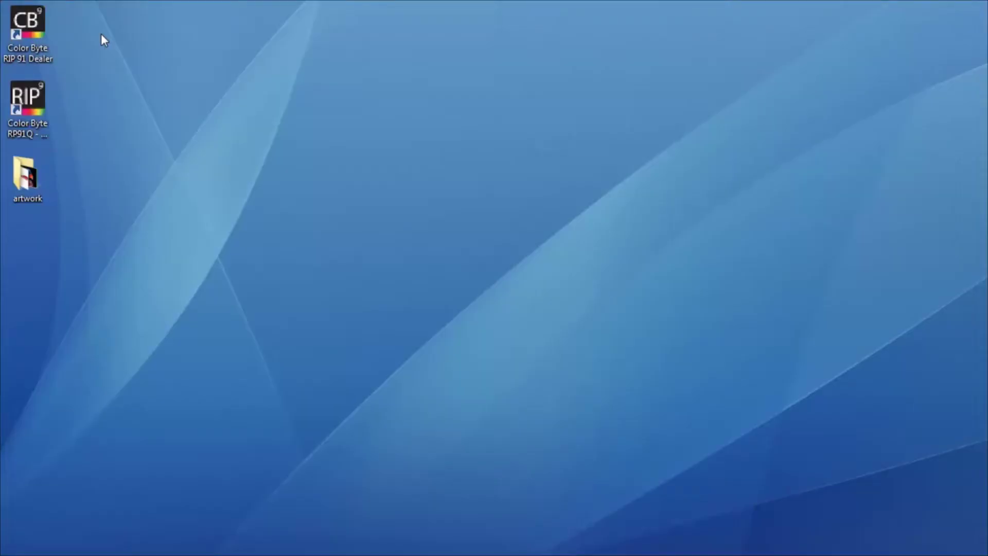
Step: Launch Color Byte RIP 91 Dealer and create a 6 x 8 inch blank
double_click(29, 29)
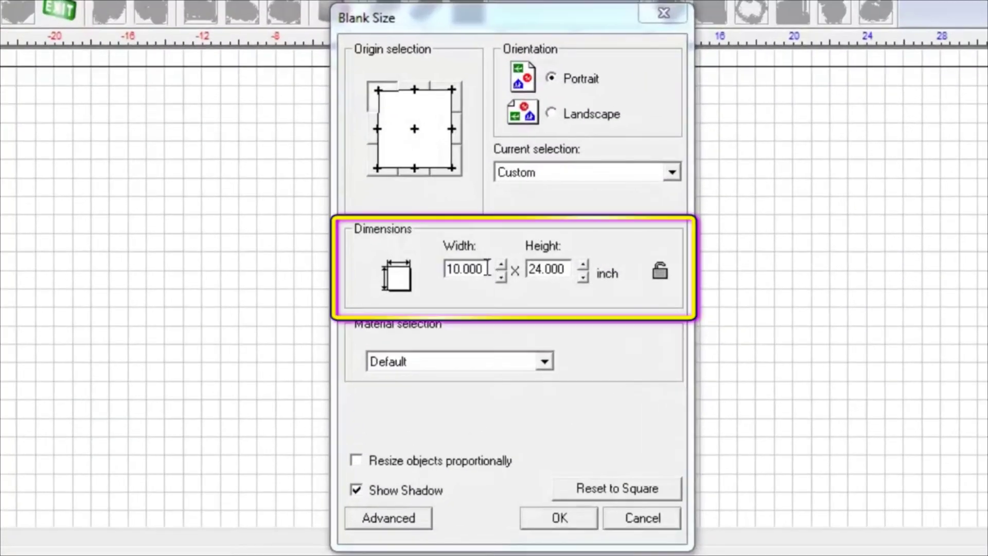
text(6)
key(Tab)
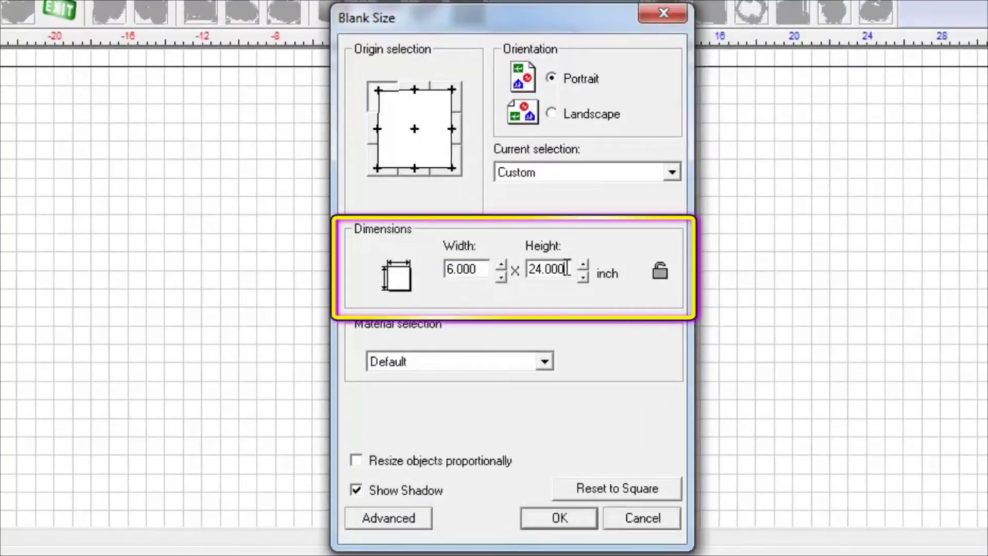
text(8)
click(561, 521)
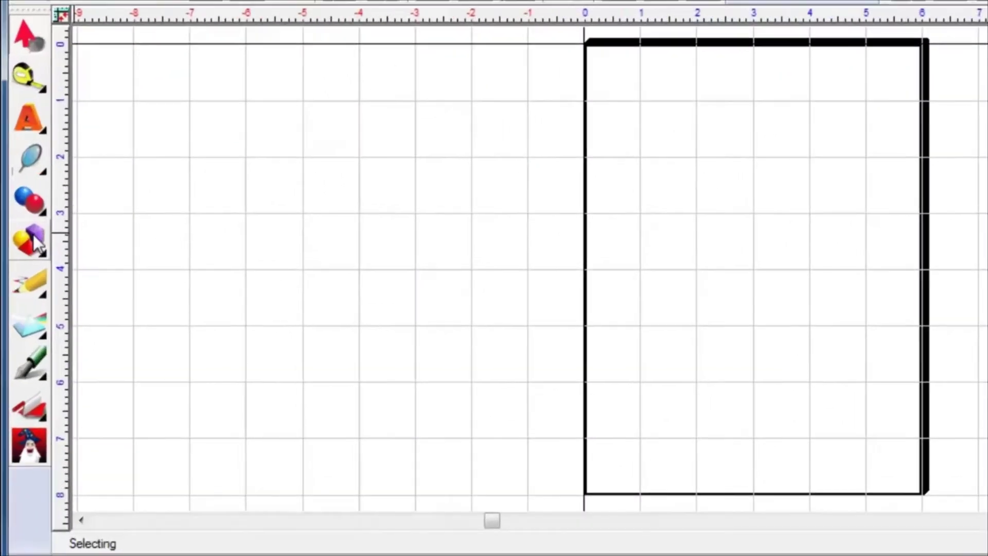
Step: Draw a rectangle spanning the whole 6 x 8 blank and fill it grey
click(23, 263)
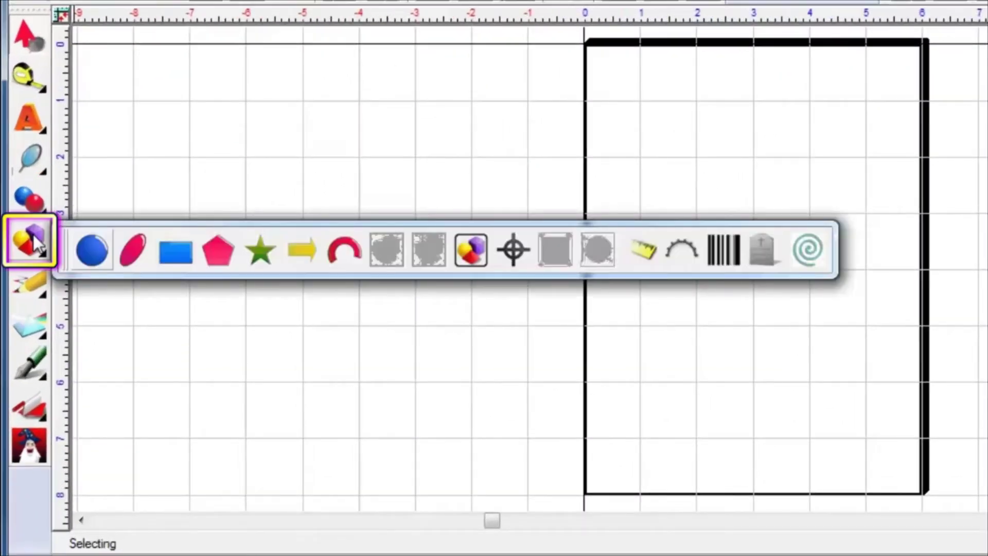
click(180, 251)
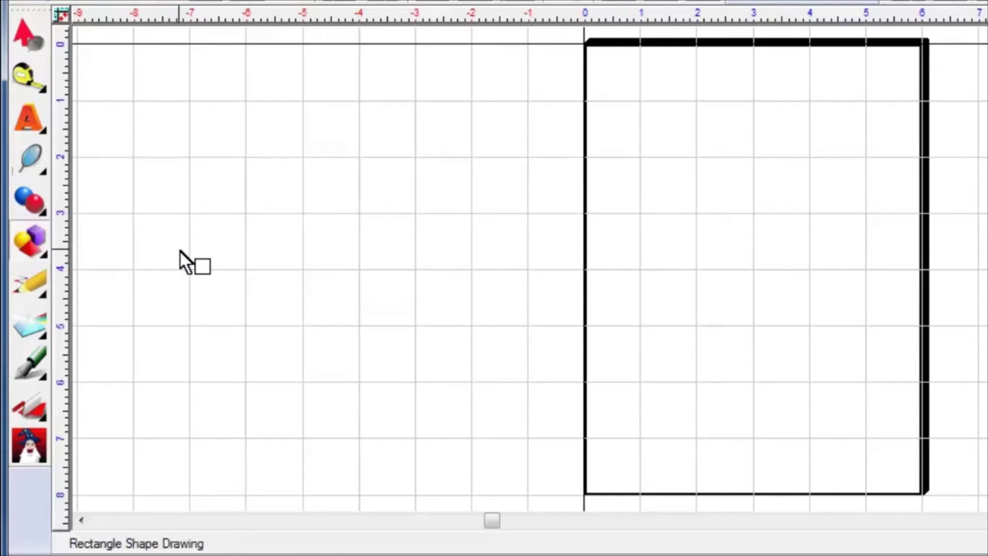
drag(586, 47, 774, 260)
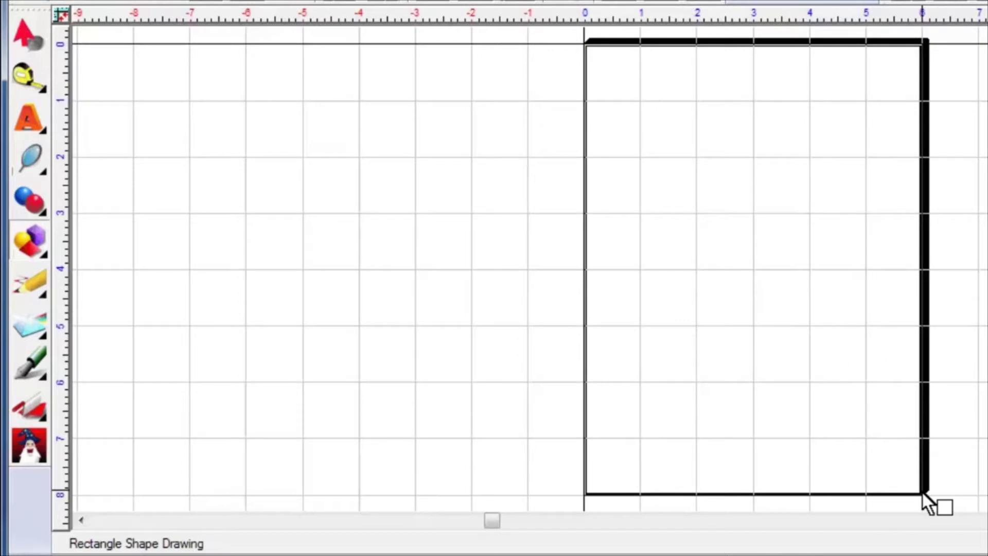
drag(774, 260, 923, 494)
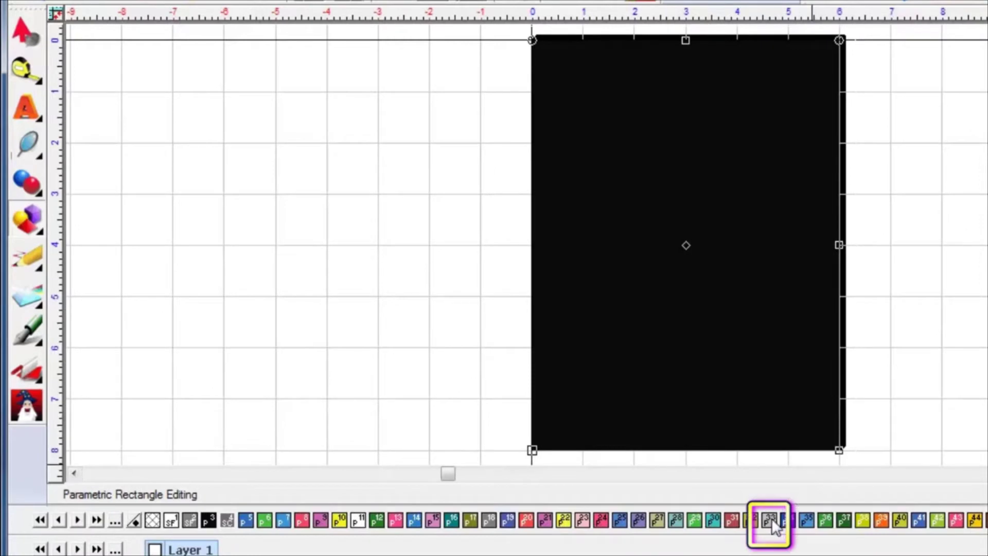
click(771, 519)
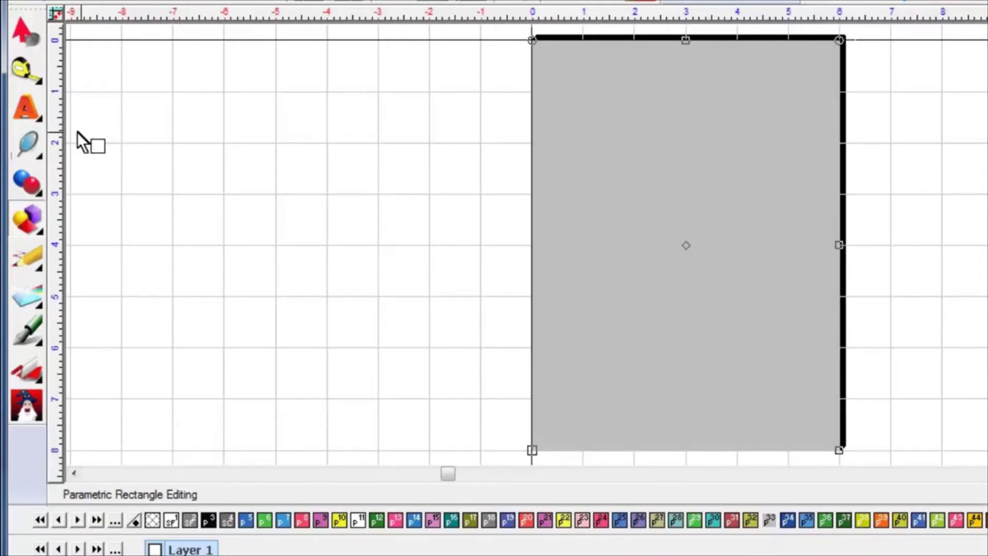
click(26, 108)
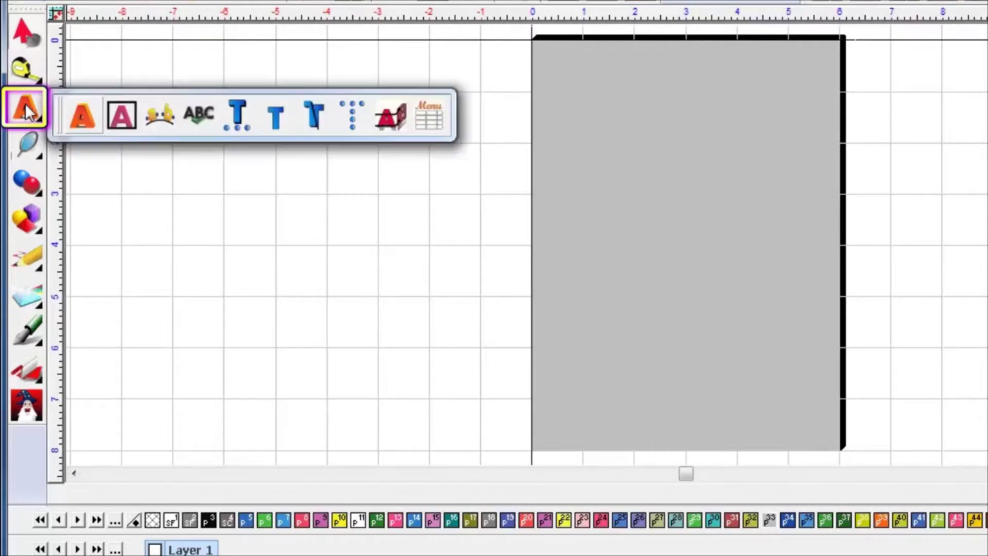
click(225, 109)
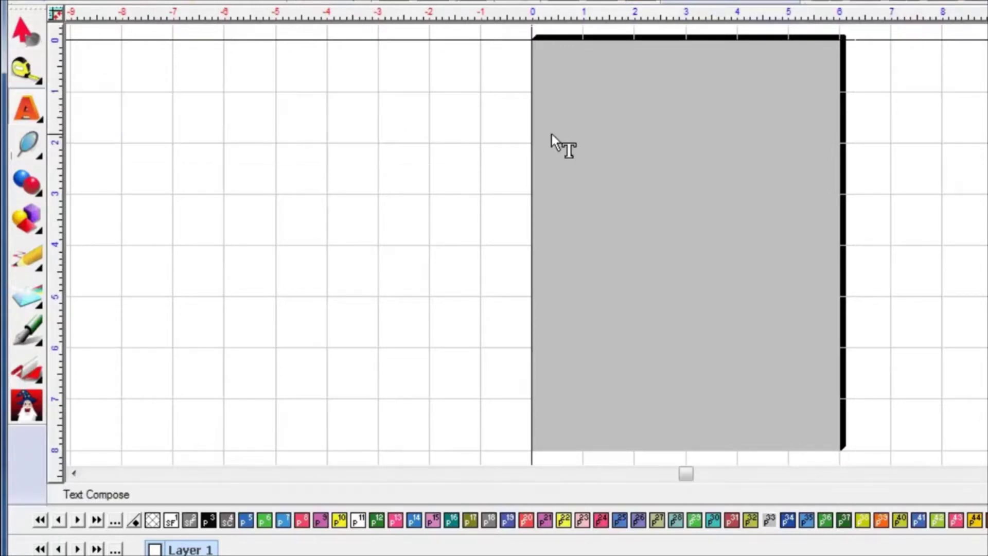
click(617, 144)
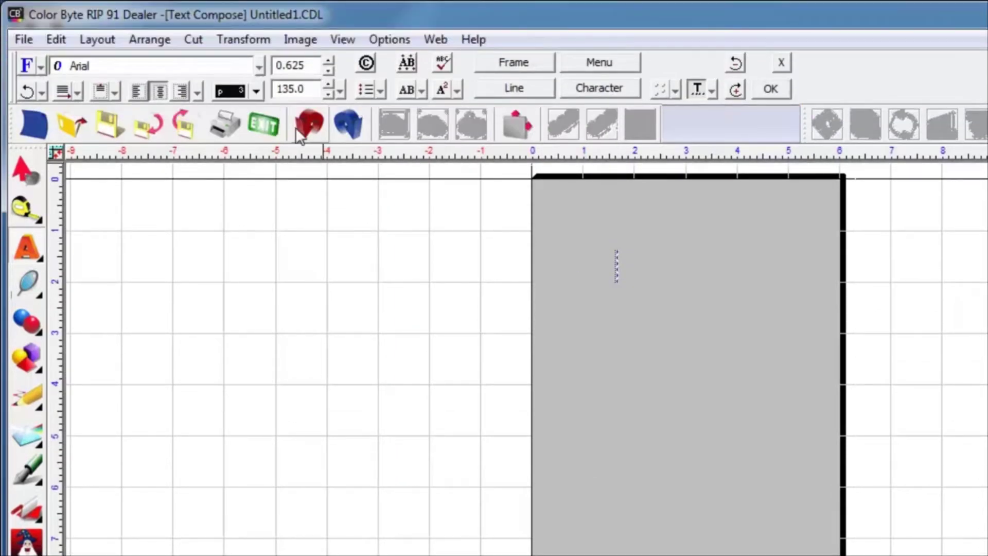
click(259, 67)
click(65, 235)
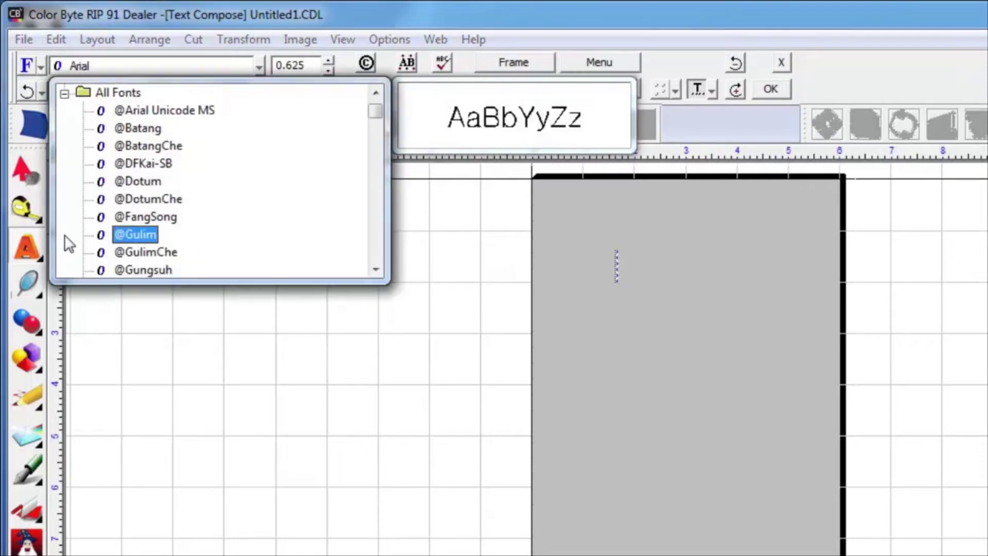
click(152, 146)
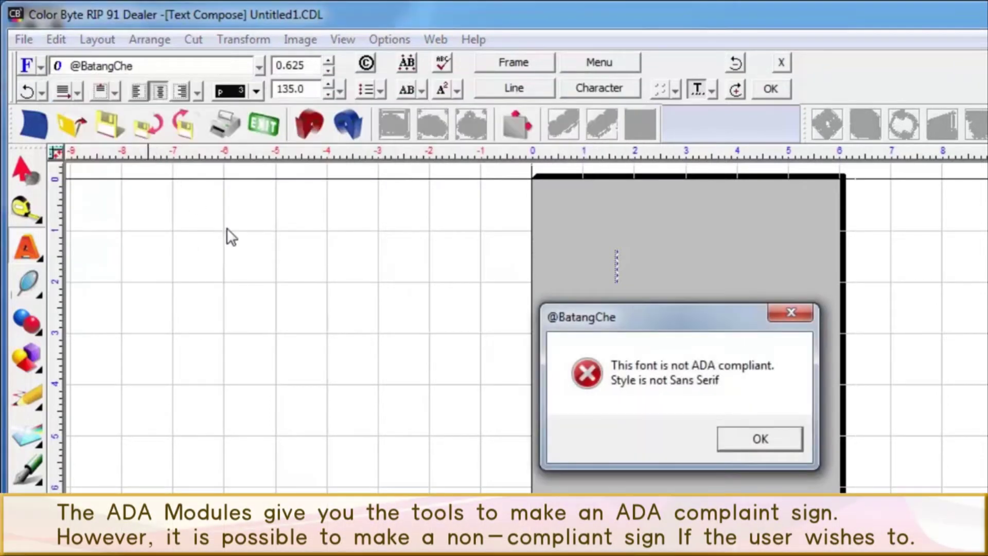
click(758, 438)
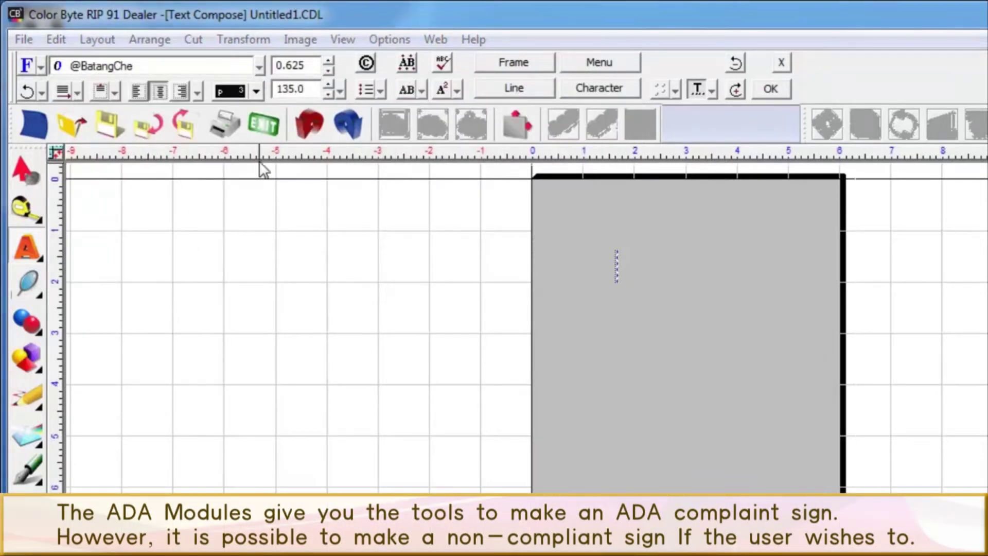
Step: Switch the raised text font to Bookman Old Style and dismiss the non-compliance warning
click(258, 65)
click(193, 179)
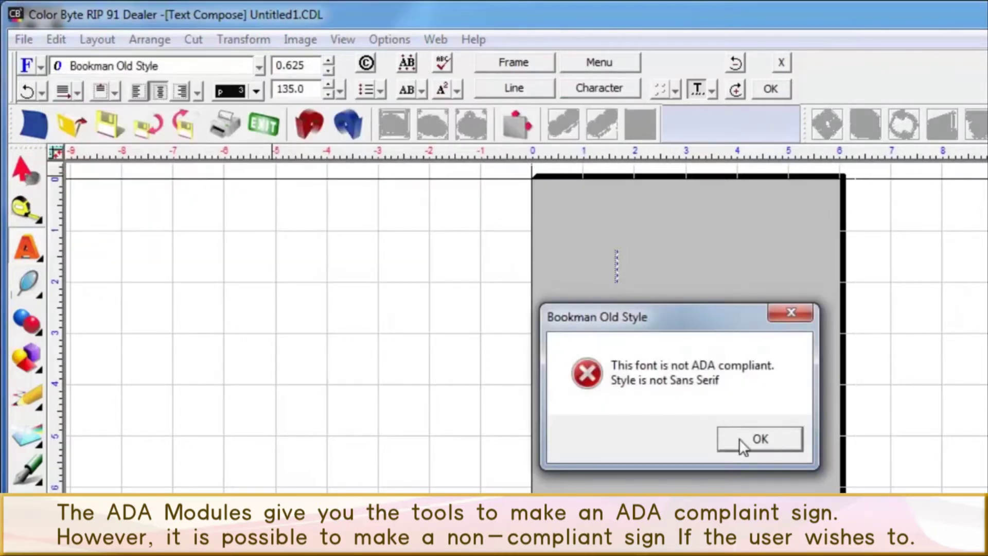
click(740, 439)
text(N)
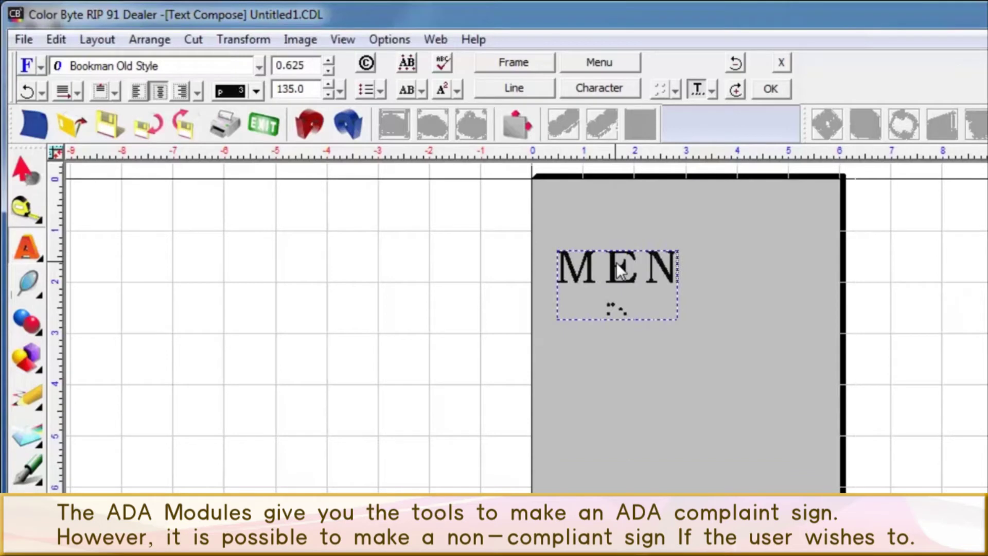
Step: Apply the sans-serif Arial font to the MEN raised text
click(259, 67)
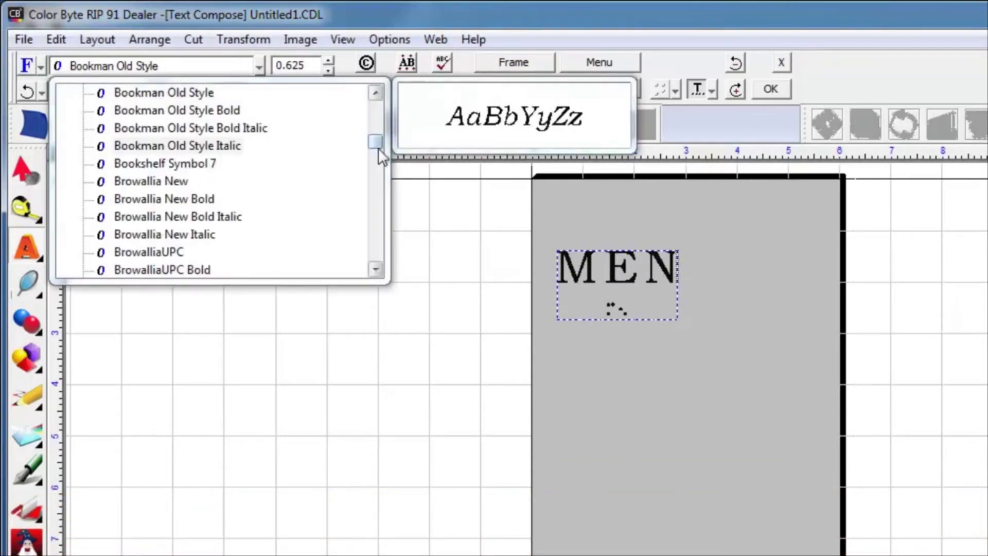
drag(378, 148, 380, 109)
click(326, 123)
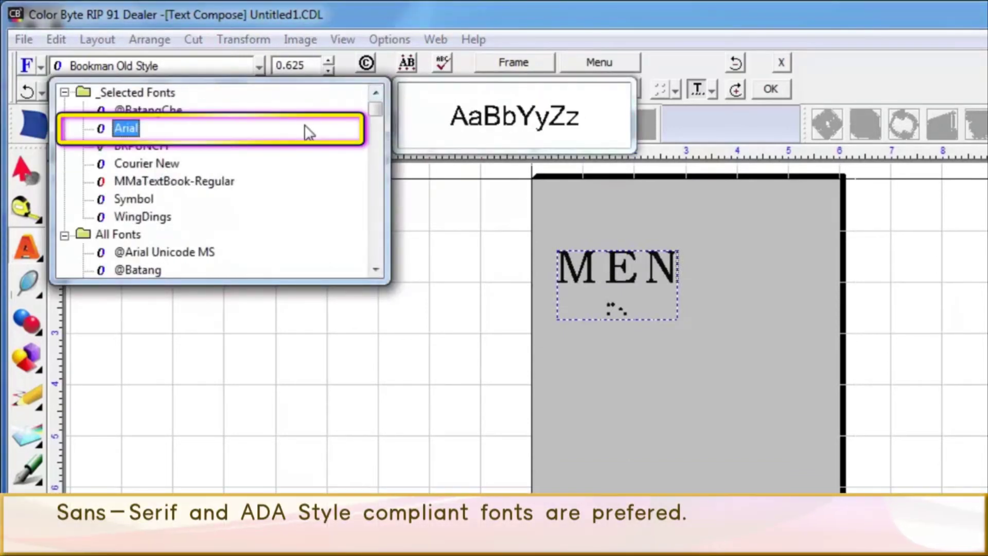
key(Return)
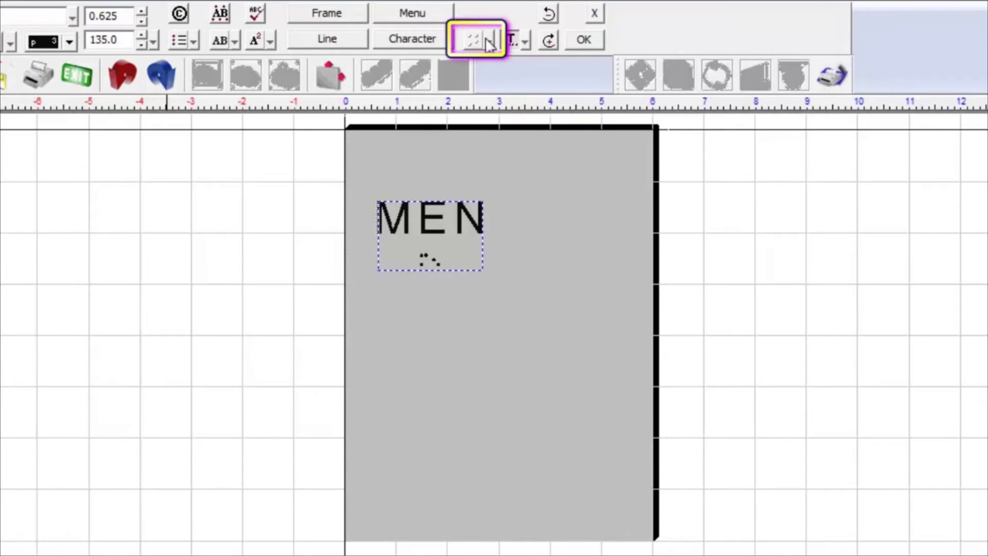
click(487, 43)
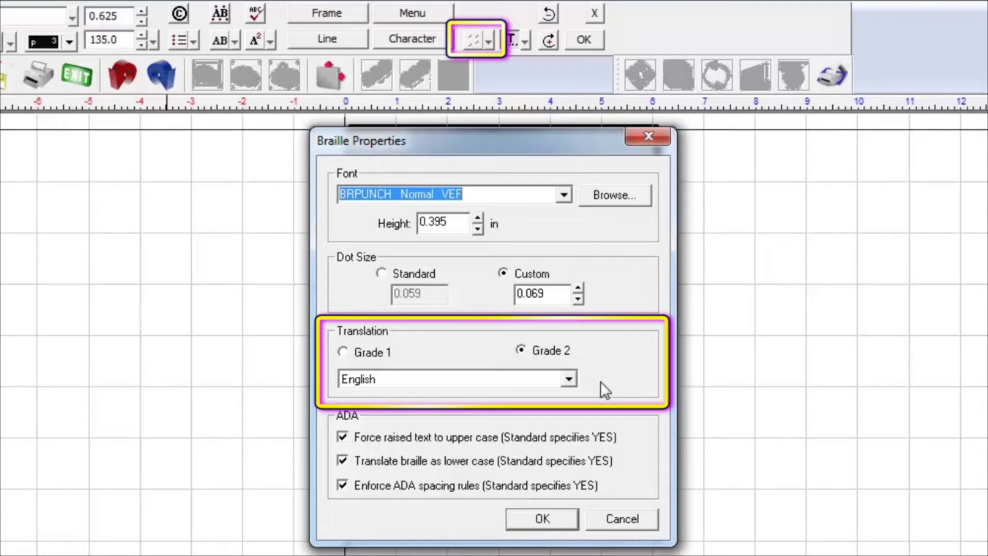
Step: Verify English Grade 2 braille without changes, then review the braille line options
click(570, 379)
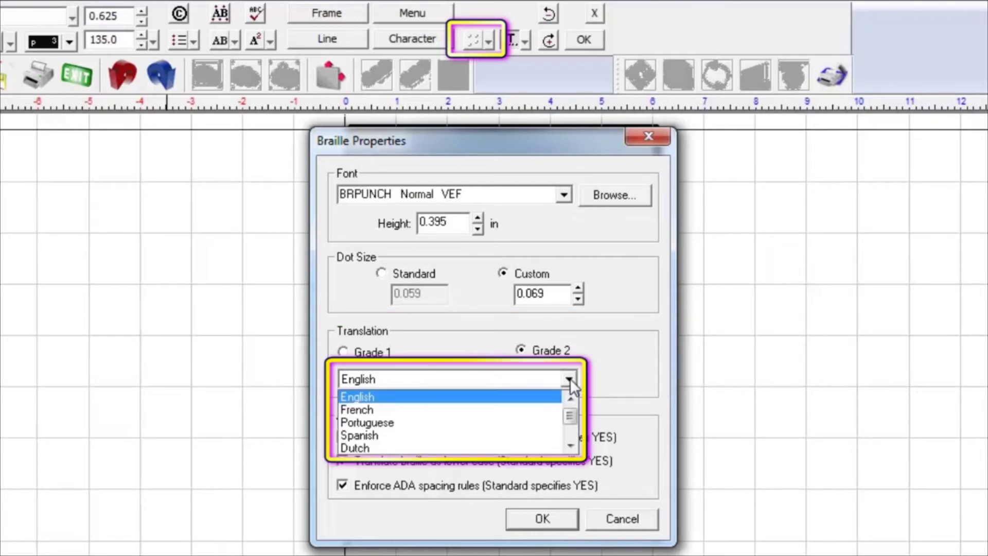
click(623, 371)
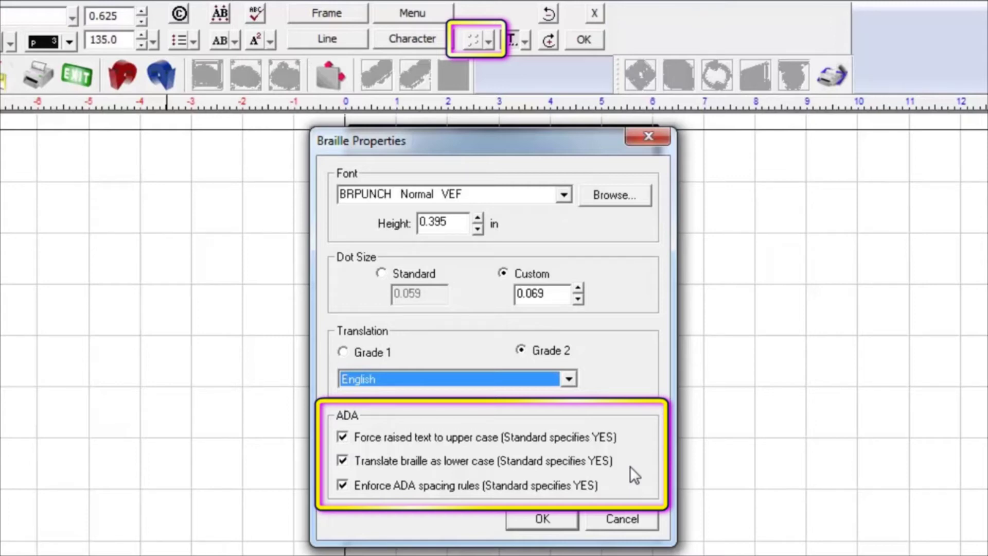
click(631, 517)
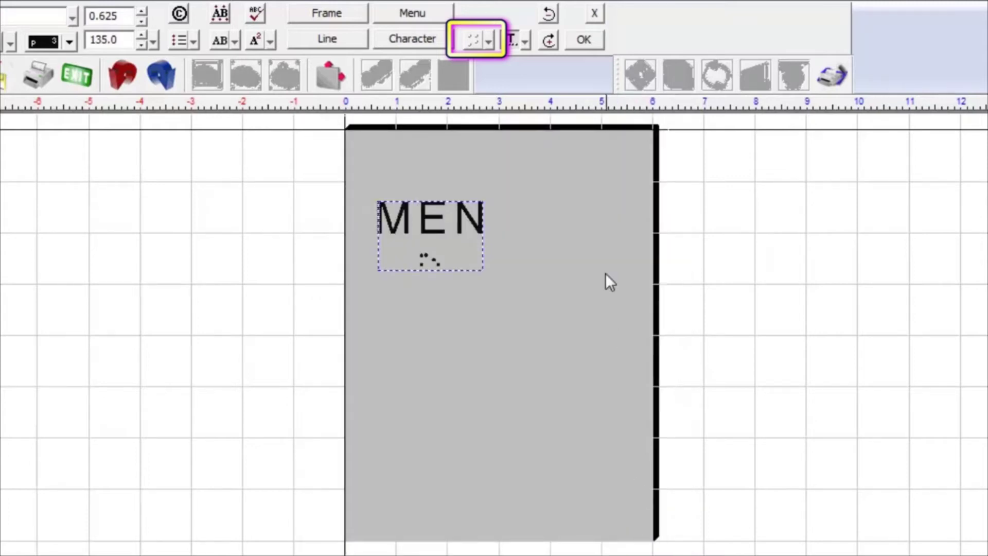
click(526, 36)
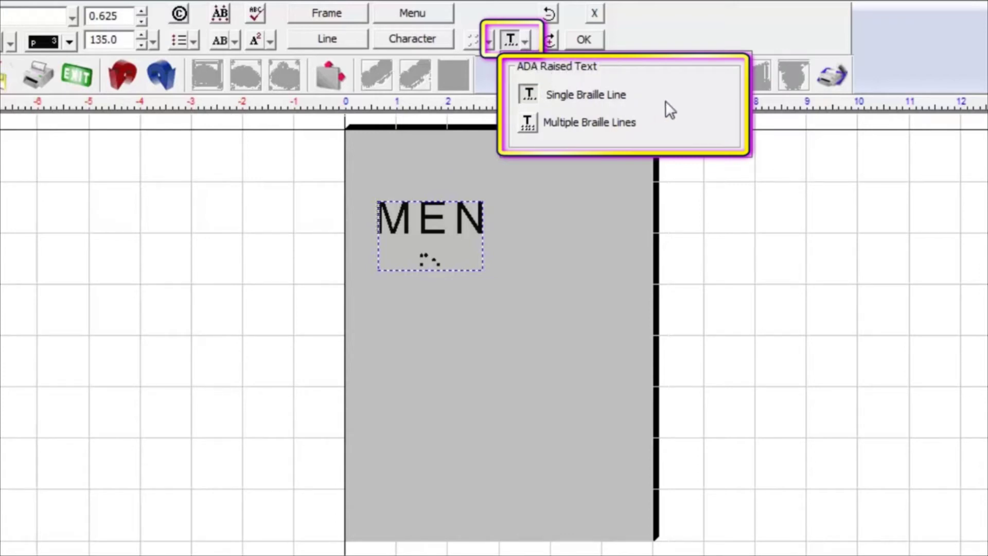
Step: Finish the MEN text entry, colour it blue, and drag it to the sign's bottom
click(704, 193)
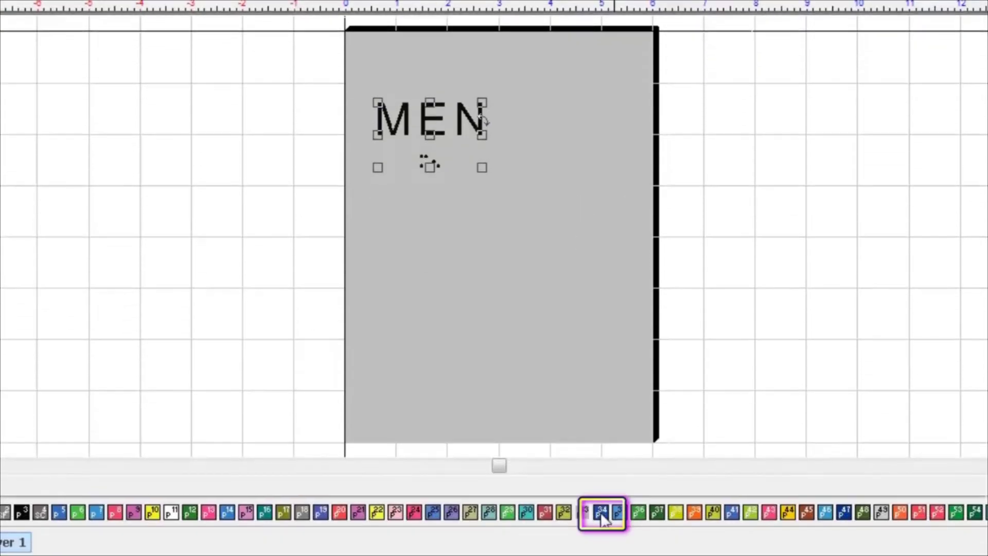
click(602, 514)
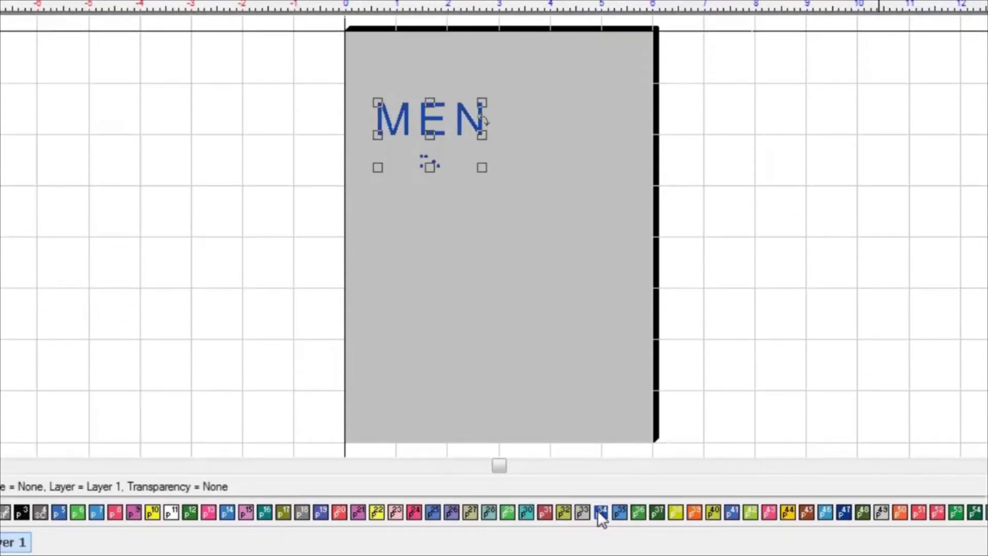
drag(433, 135, 506, 384)
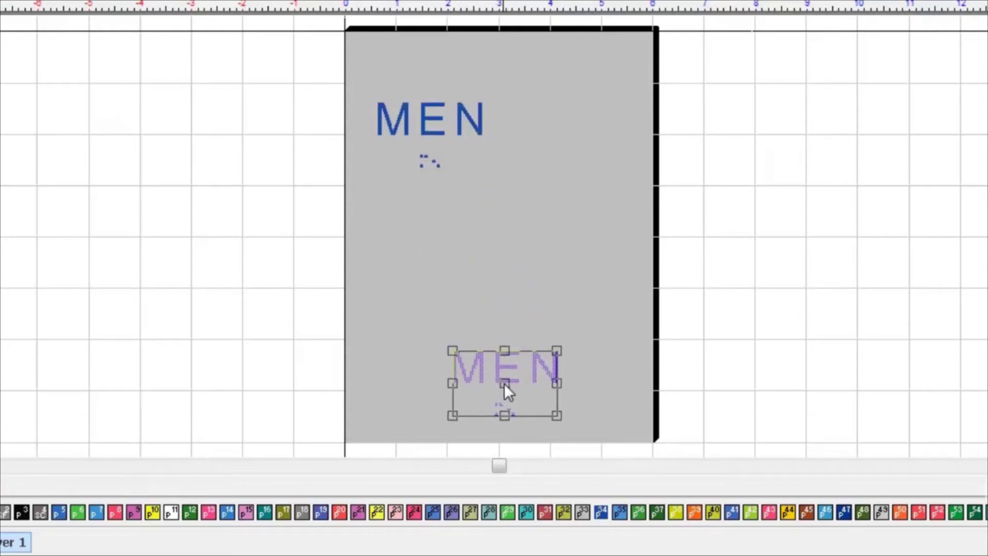
drag(506, 383, 503, 382)
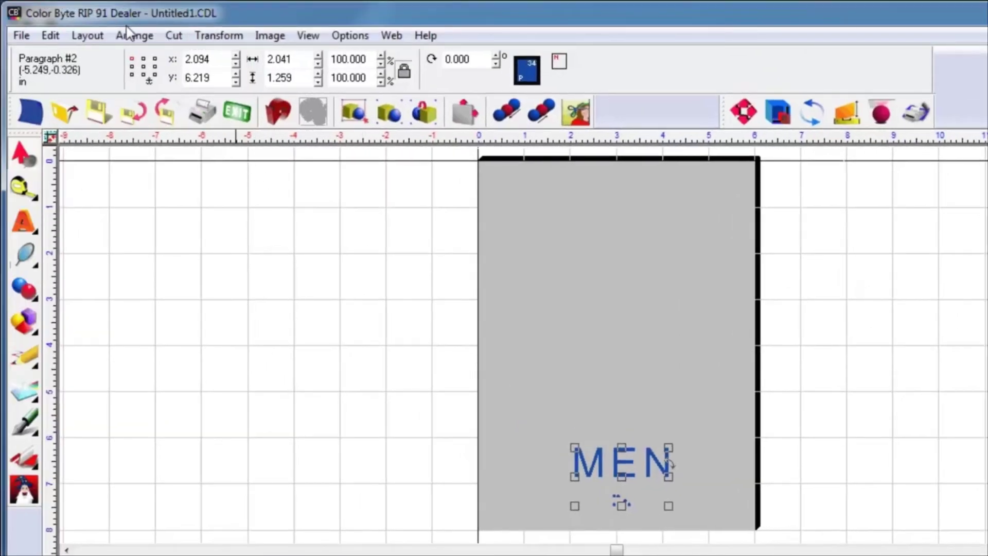
Step: Ungroup MEN from its Braille dots, check each piece separately, then deselect
click(88, 36)
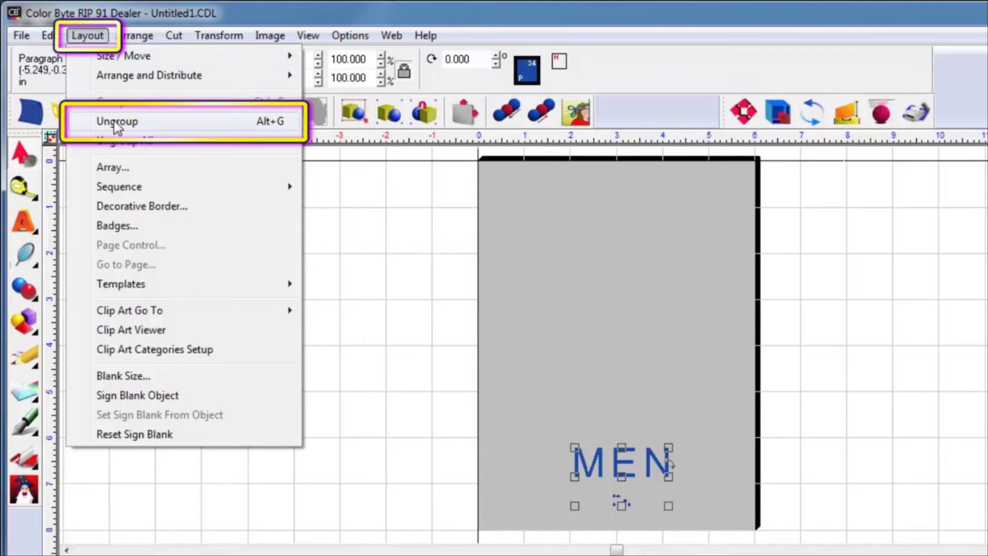
click(116, 124)
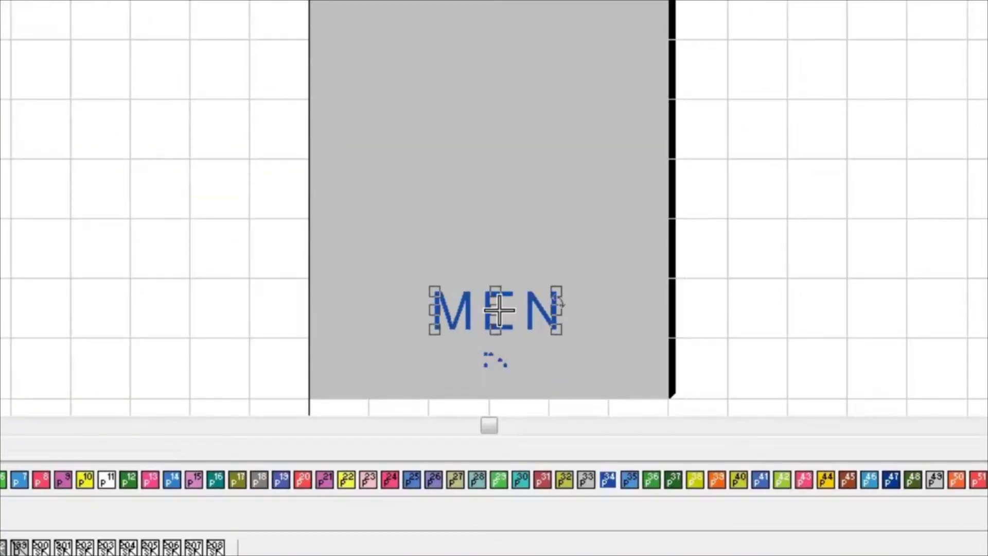
click(496, 359)
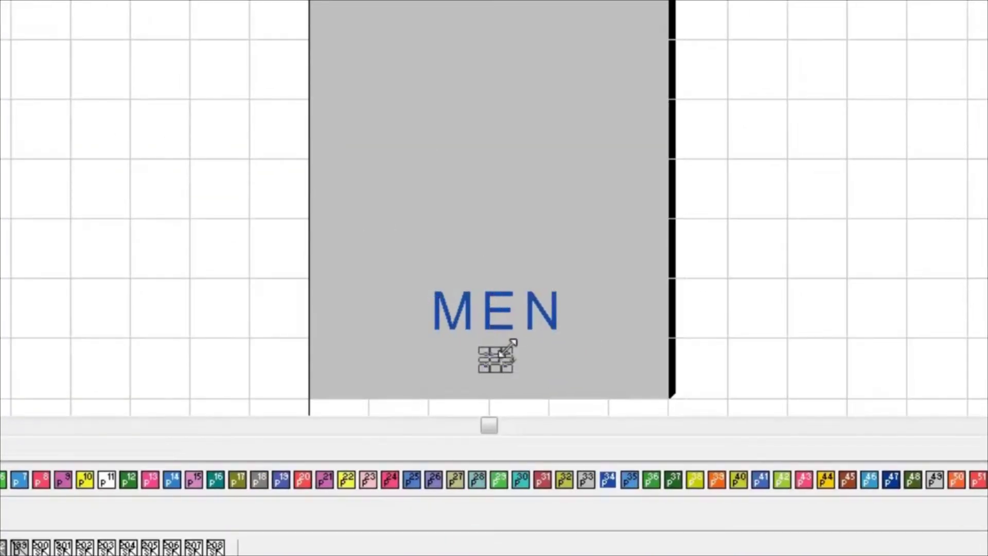
click(582, 339)
key(Escape)
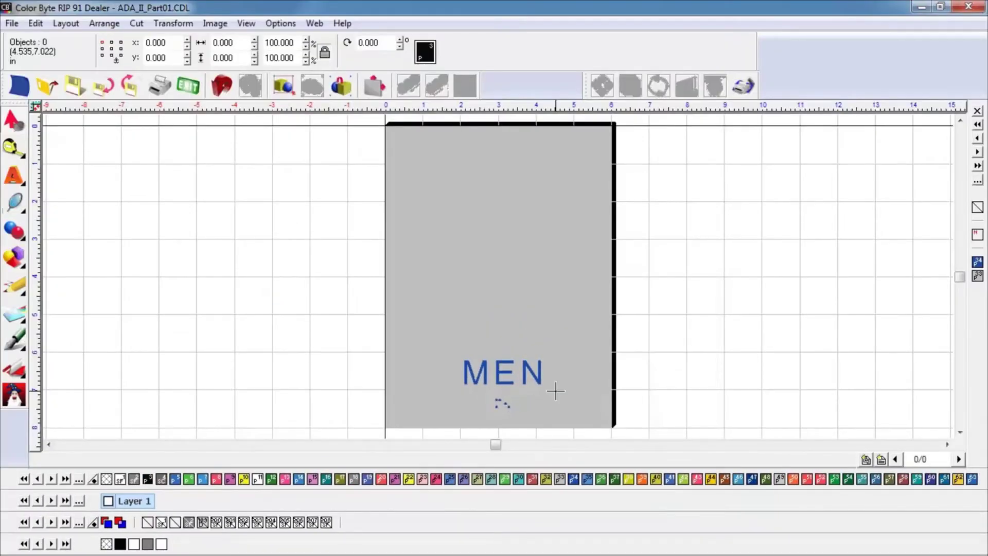
Step: Import the MEN drawing from Standard Pictogram and Arrows onto the sign's upper area
click(15, 24)
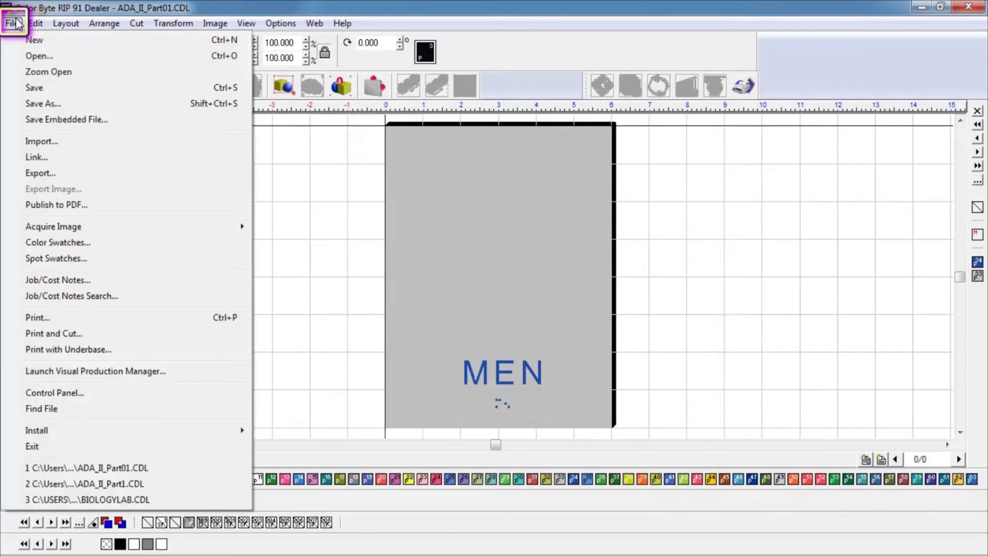
click(61, 139)
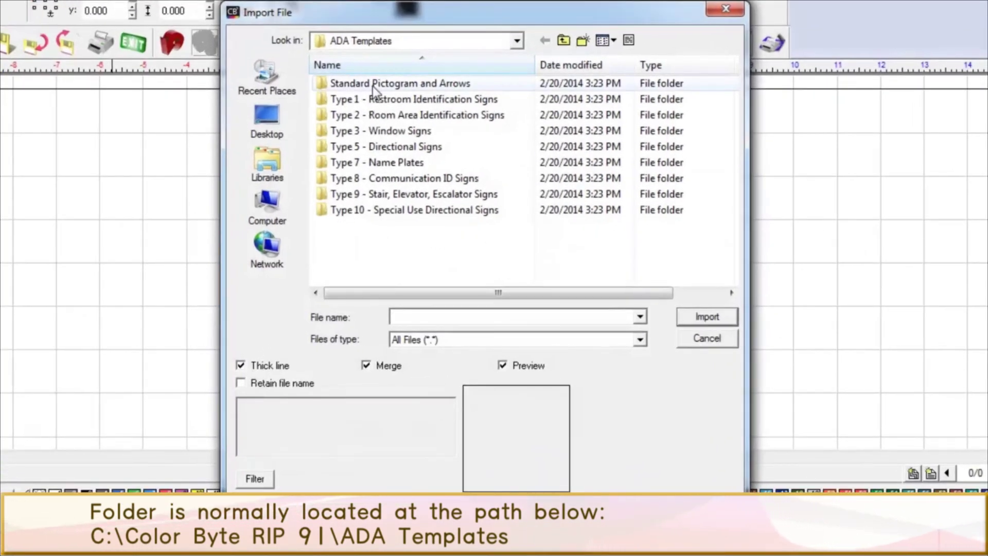
double_click(373, 86)
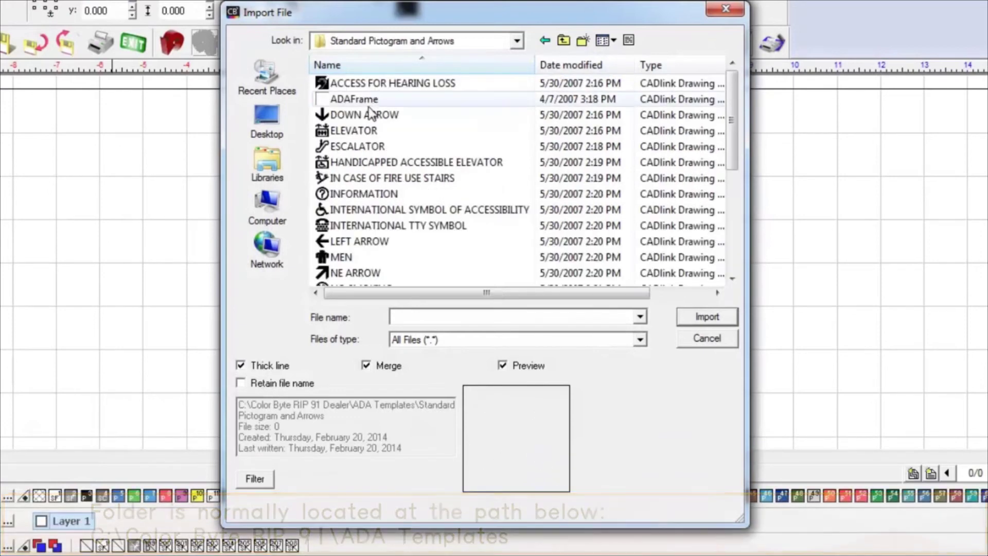
click(340, 258)
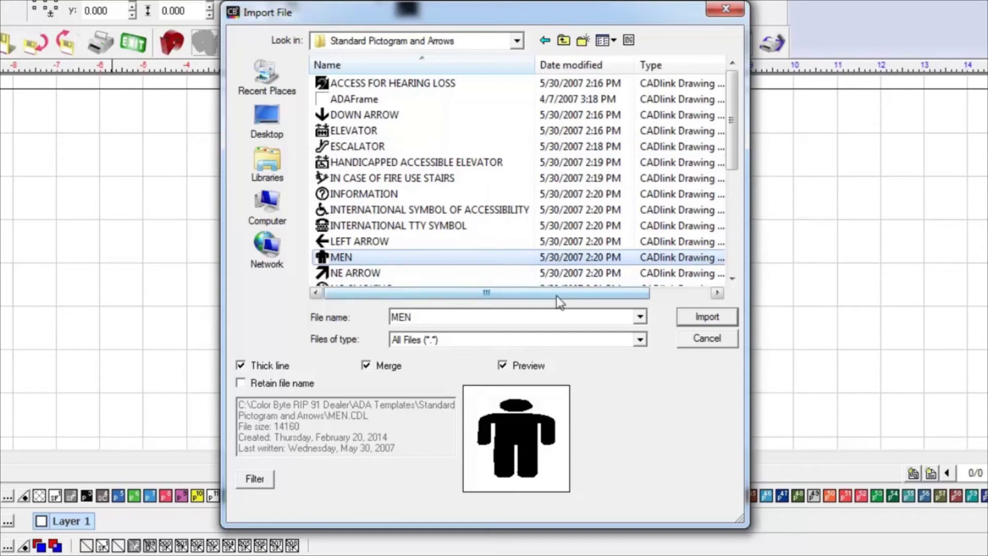
click(706, 317)
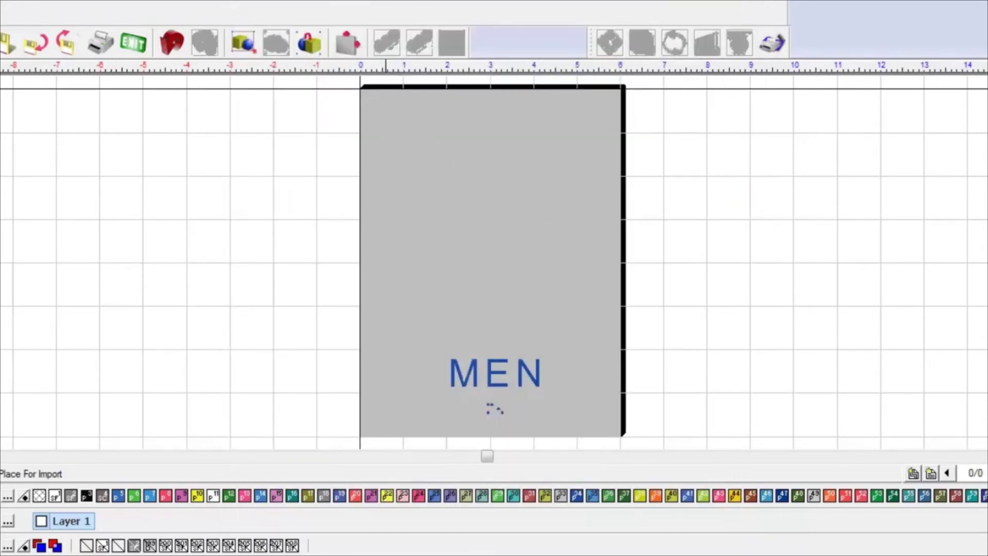
click(385, 120)
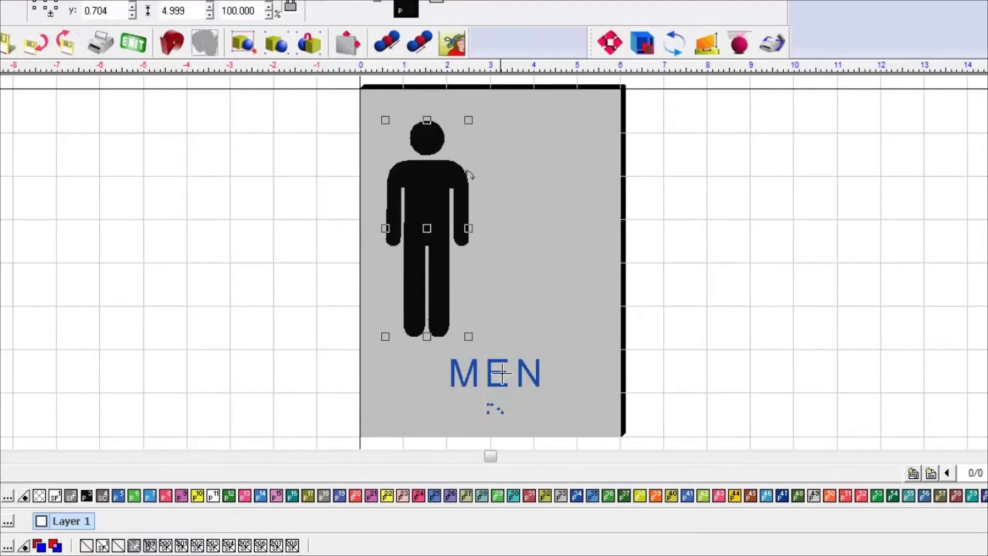
Step: Colour the pictogram blue and add the MEN text and Braille to the selection
click(577, 498)
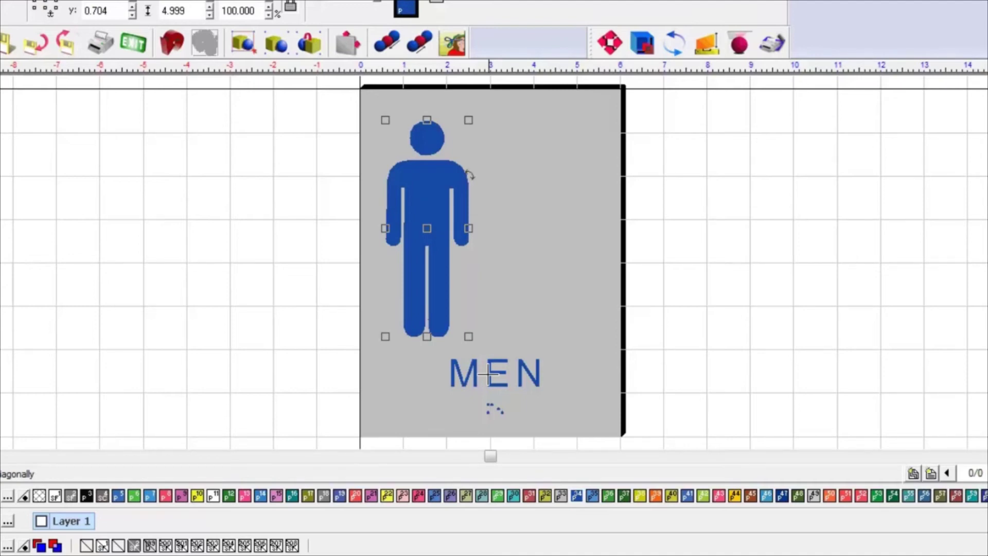
shift+click(488, 374)
shift+click(495, 409)
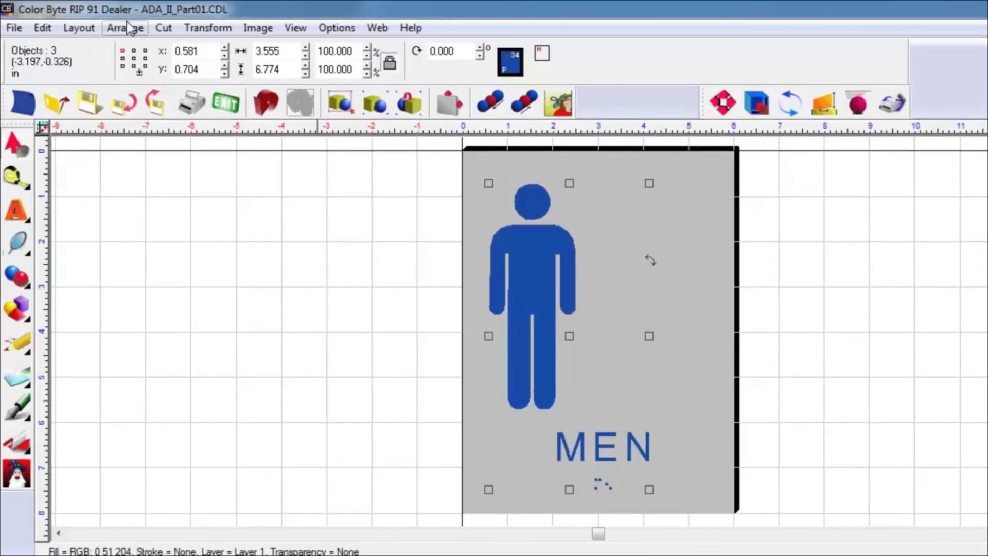
Step: Center the selected pictogram, text and Braille with the Alignment smartbar, then deselect
click(81, 28)
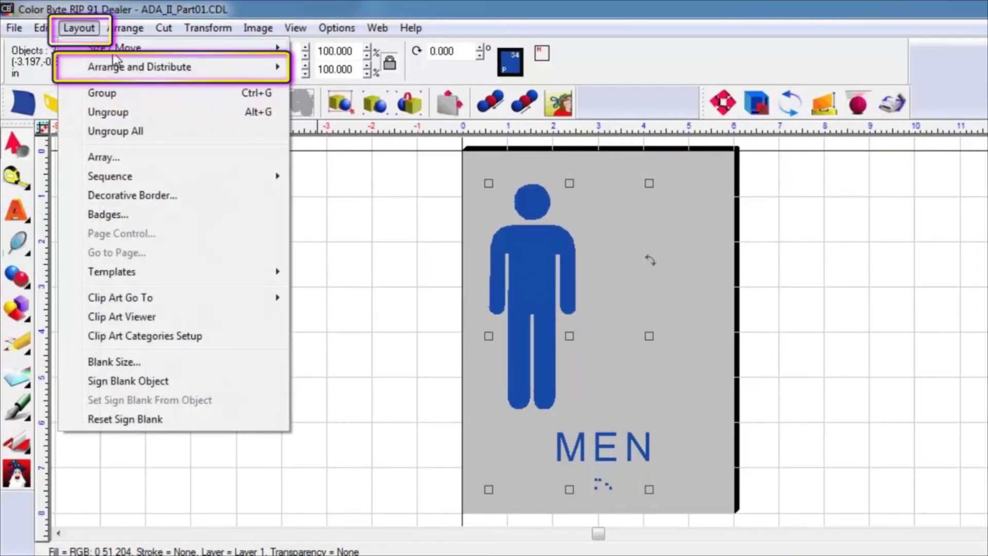
mouse_move(140, 67)
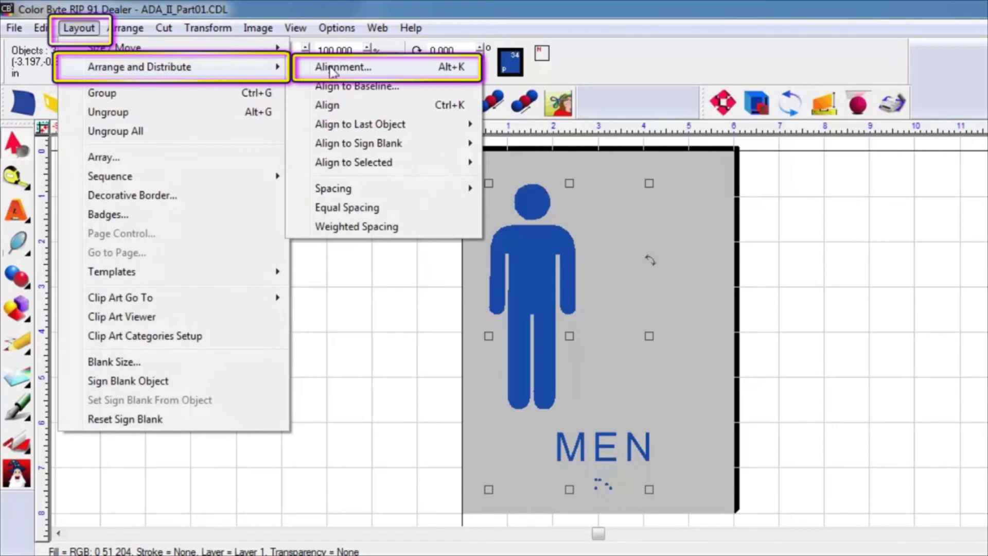
click(384, 73)
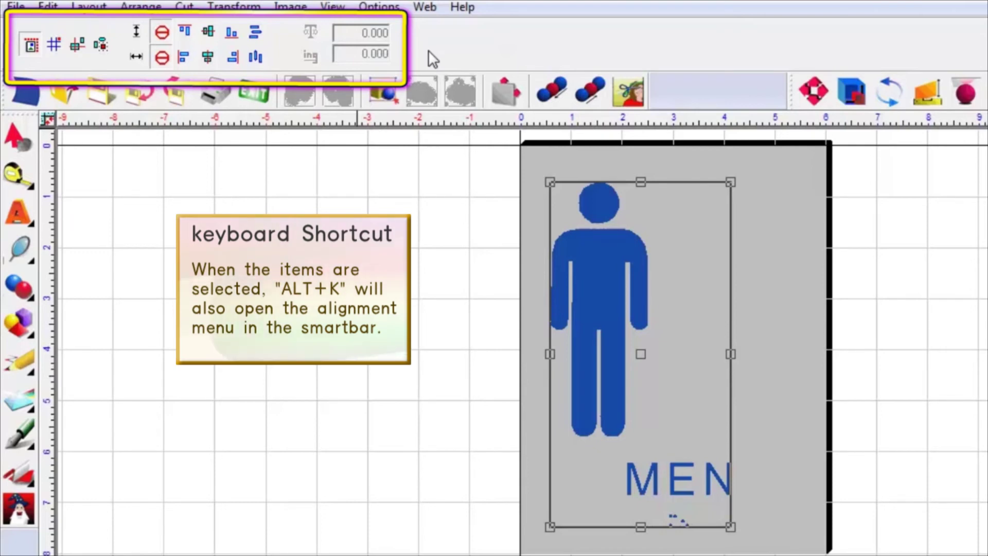
click(208, 58)
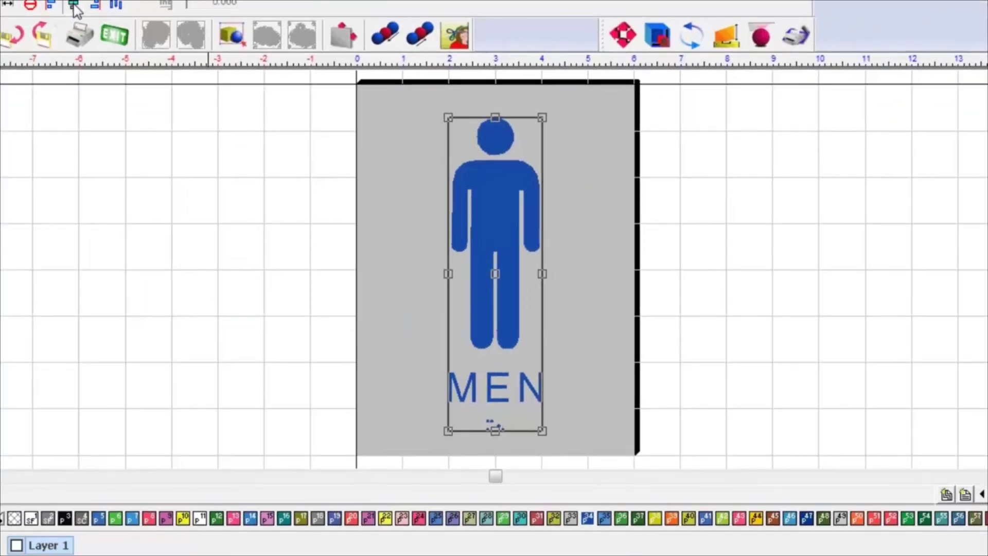
click(329, 211)
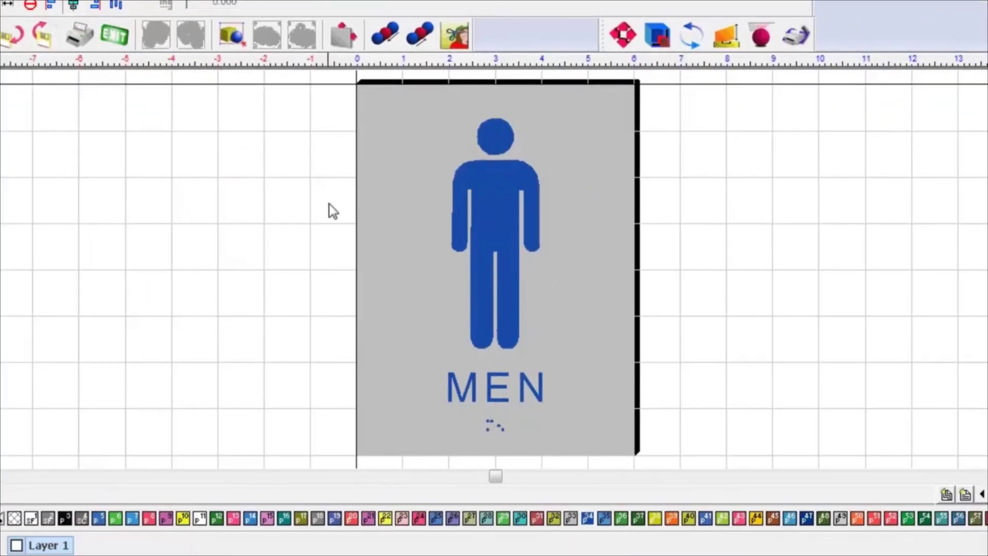
Step: Select the whole sign and set the document to 2 pages, not applied to all pages
key(ctrl+a)
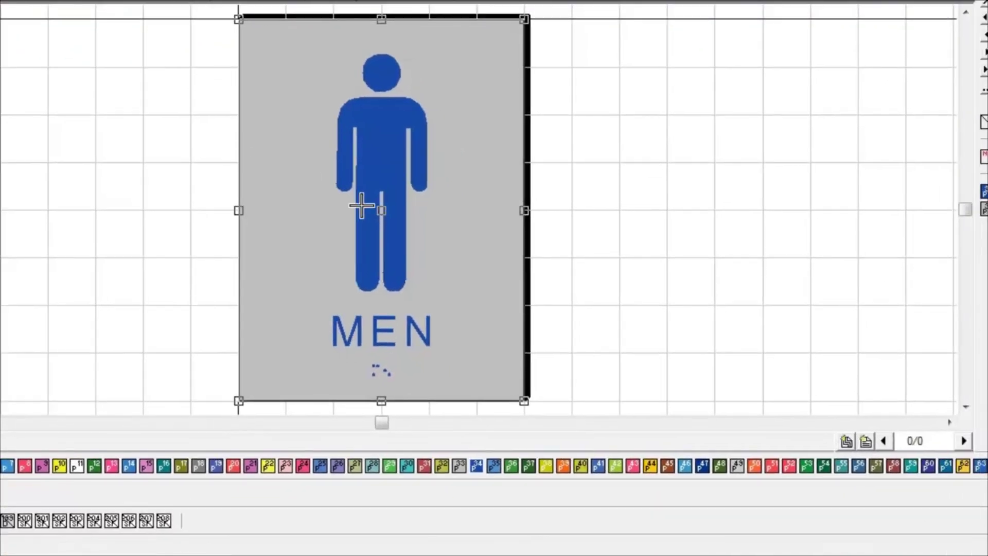
click(866, 439)
text(2)
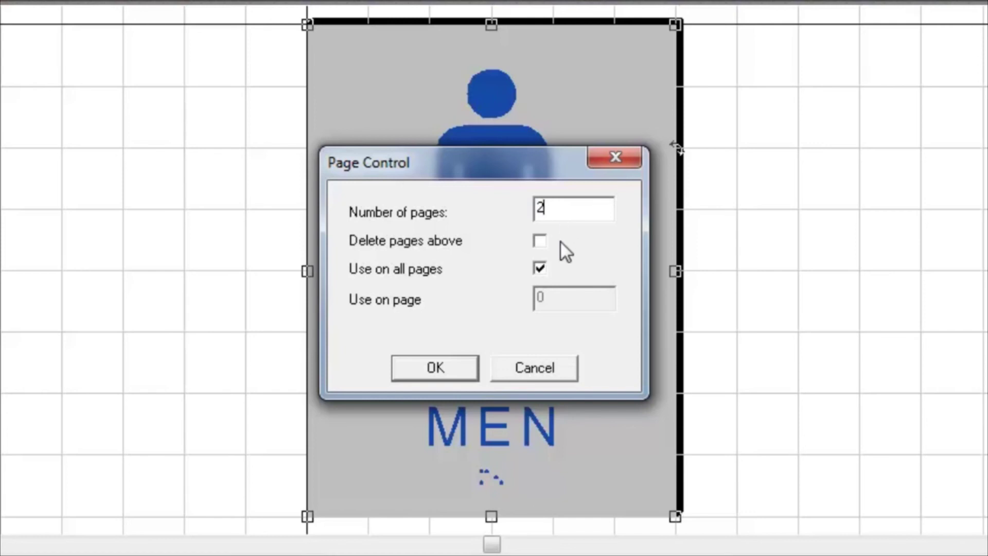
click(541, 271)
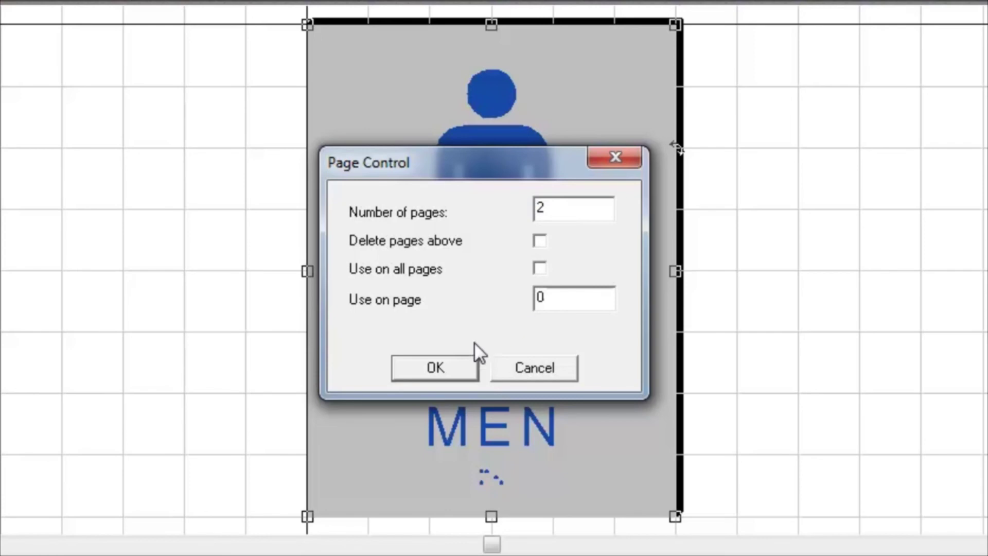
click(452, 369)
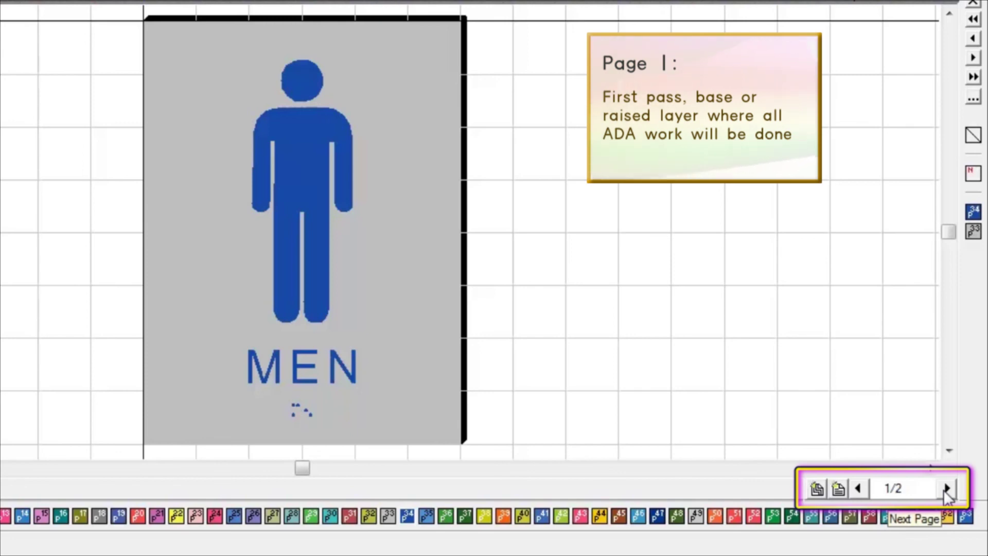
Step: Advance to page 2 of 2 with the Next Page arrow
click(949, 488)
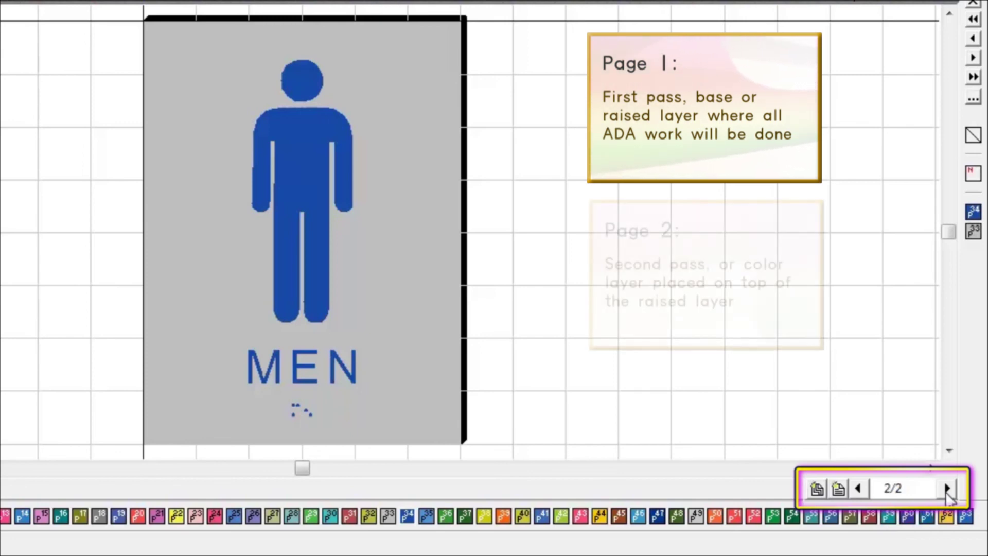